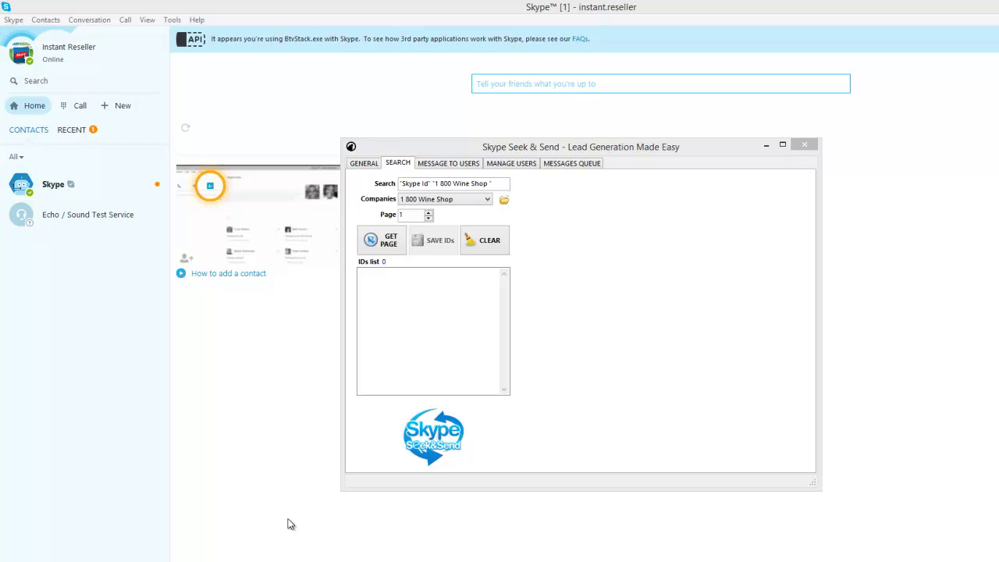
Look through the preset list of companies available for the search.
left_click(482, 200)
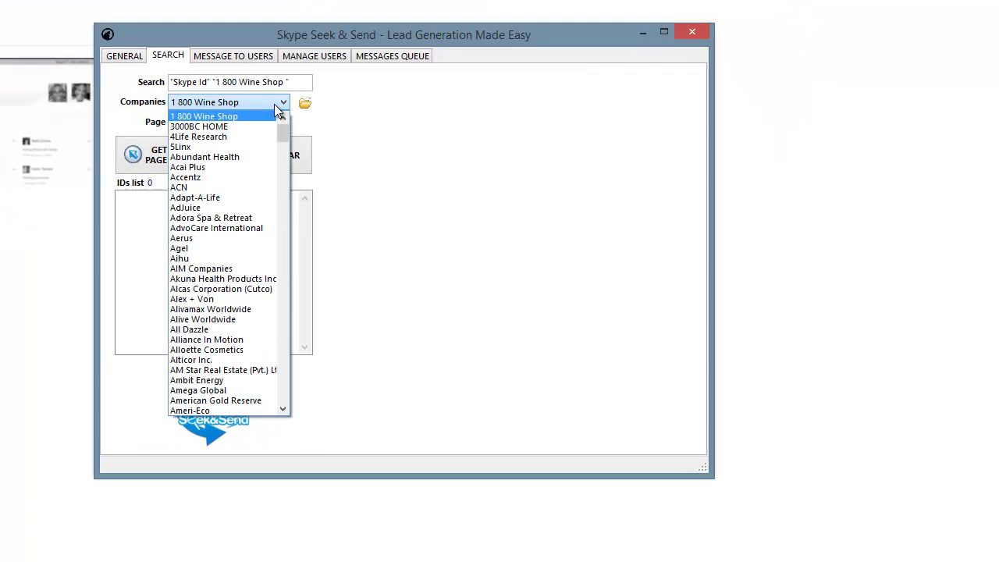
scroll(262, 196, "down", 3)
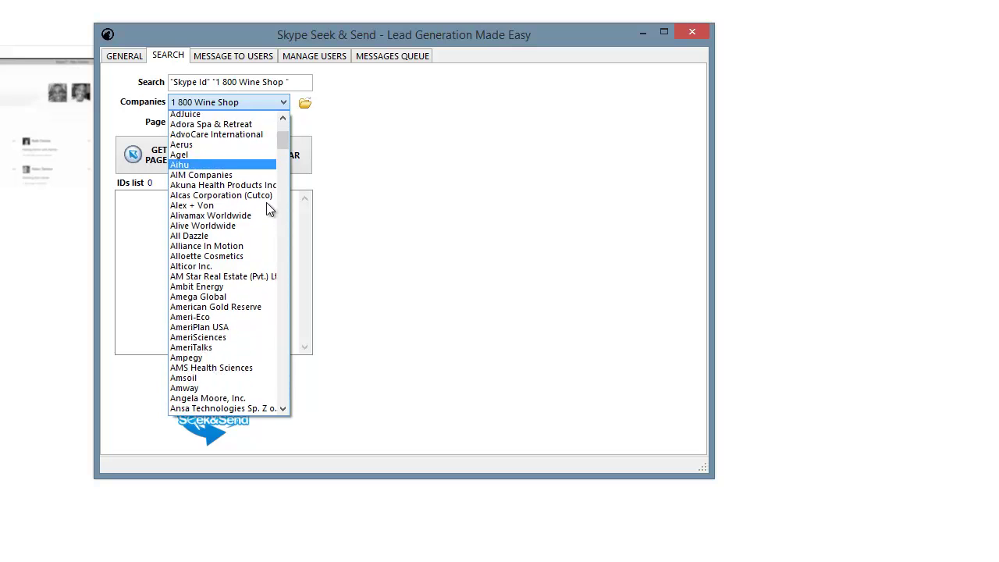
scroll(269, 209, "down", 15)
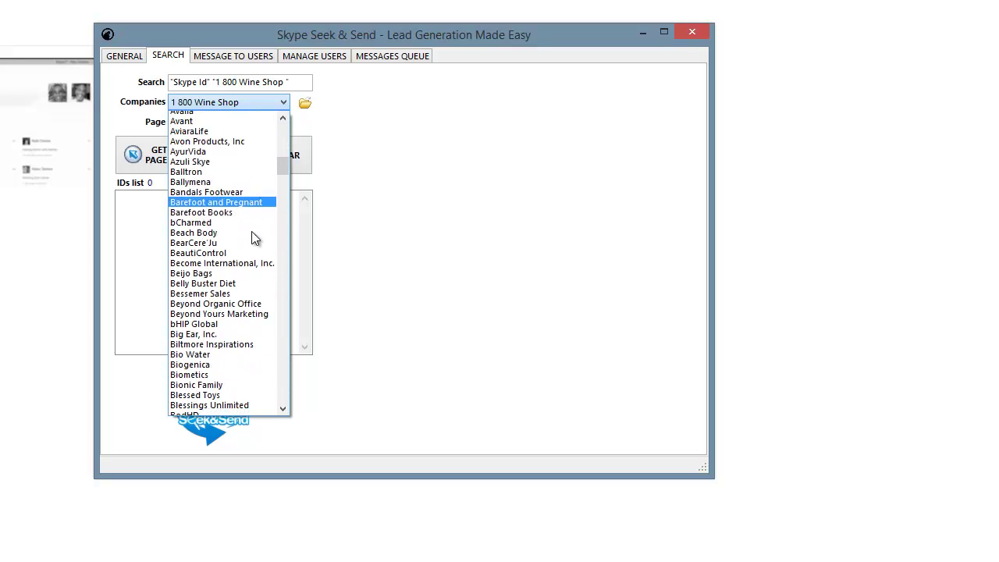
scroll(250, 379, "down", 20)
scroll(250, 382, "up", 20)
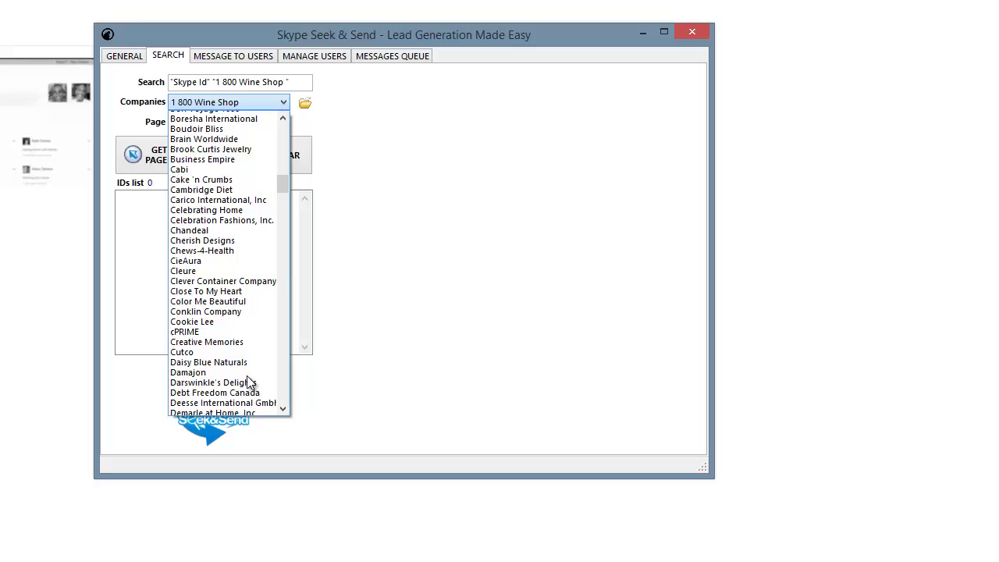
scroll(250, 381, "up", 15)
Replace the company name in the search query so it reads "Skype Id" "Real Estate".
left_click(443, 140)
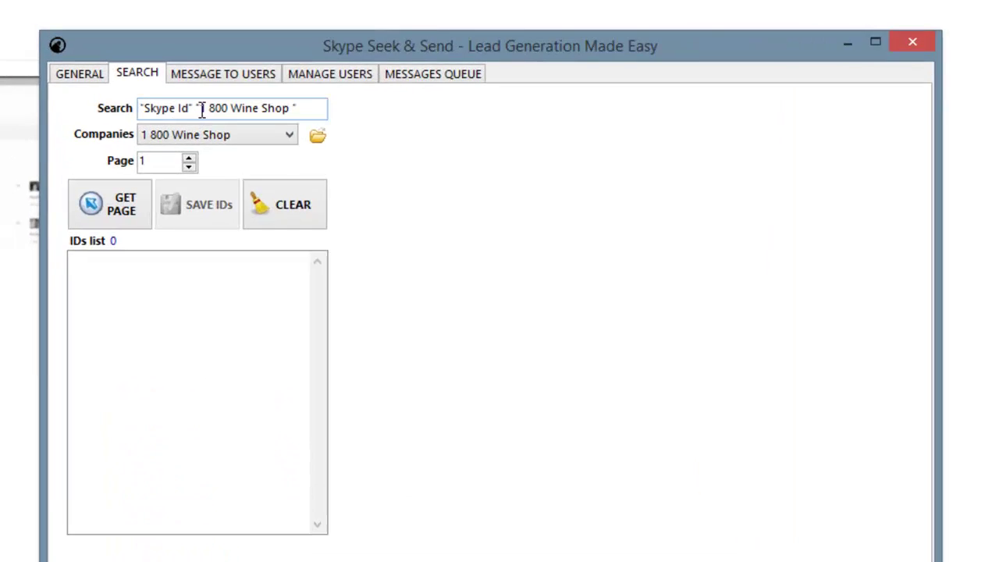
left_click_drag(332, 182, 482, 195)
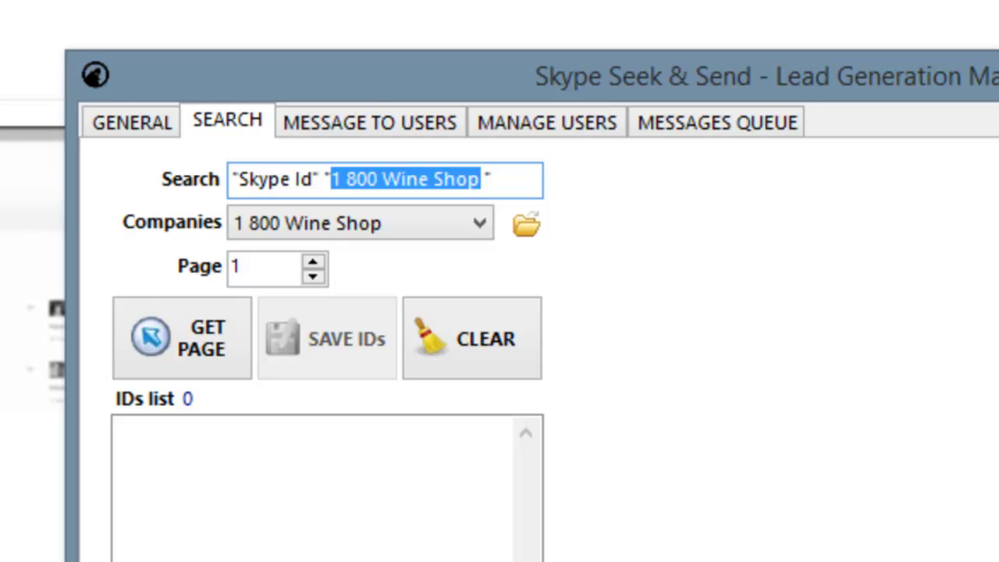
type("Real ")
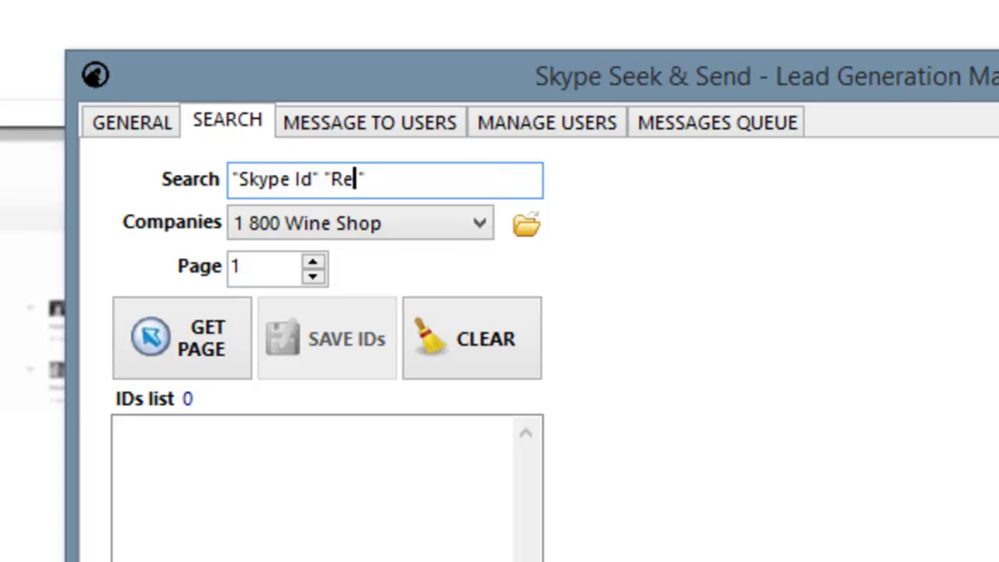
type("E")
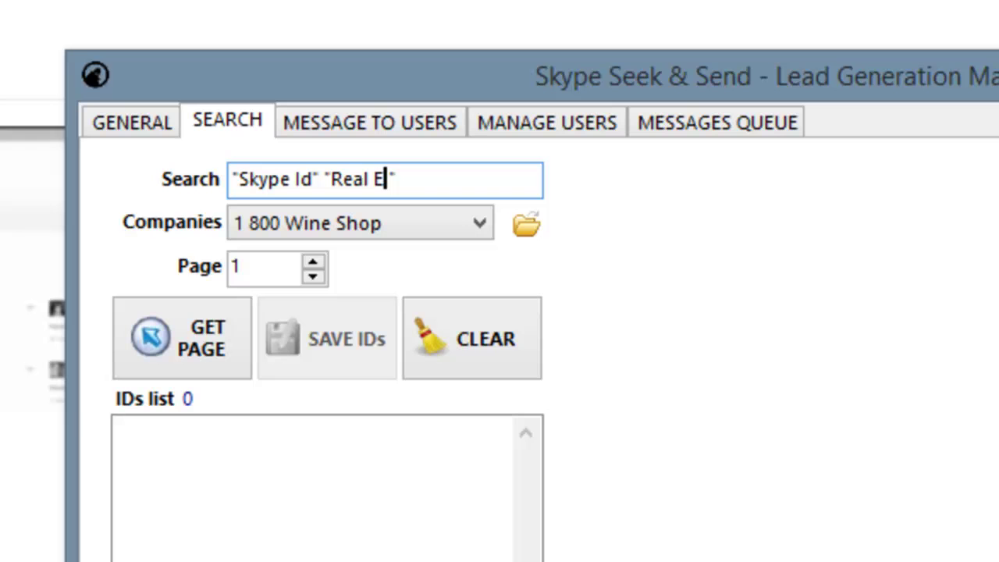
type("state")
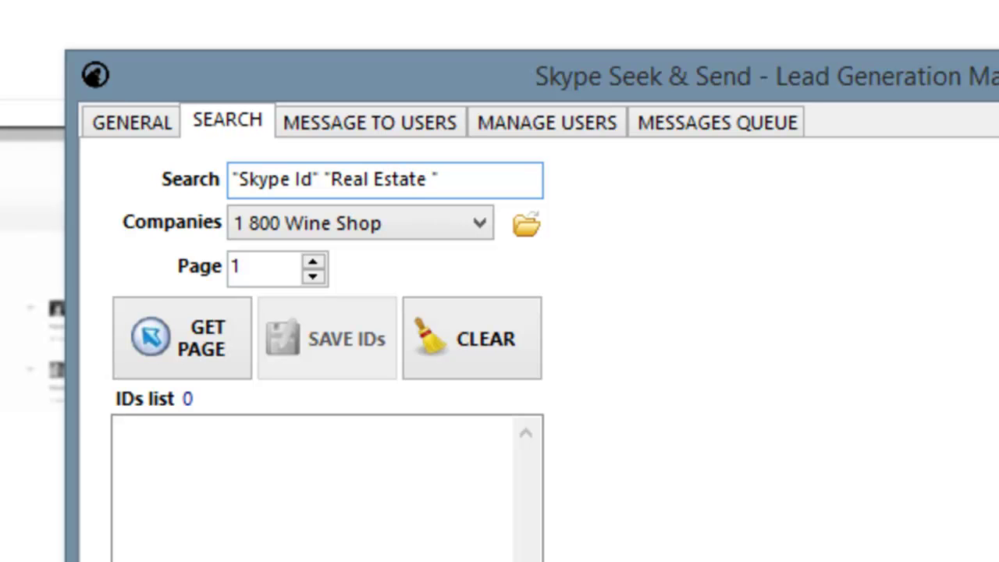
key("BackSpace")
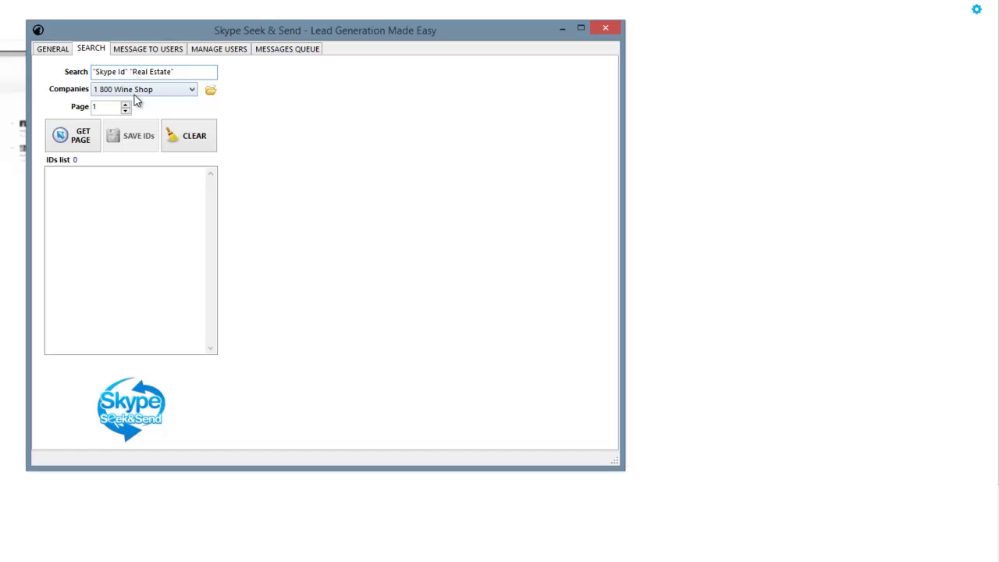
Collect Skype IDs from the first two result pages of the Real Estate search.
left_click(83, 145)
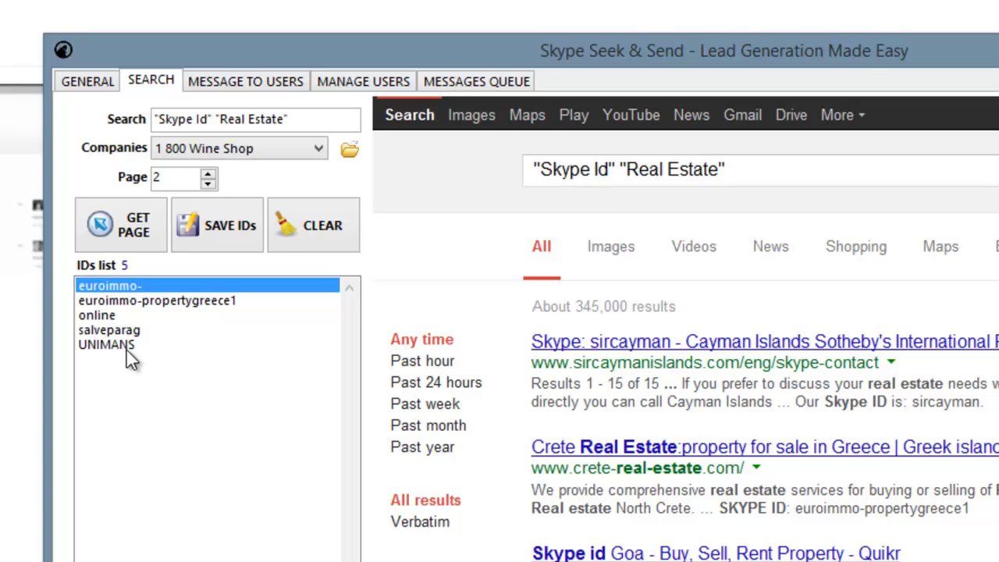
left_click(133, 223)
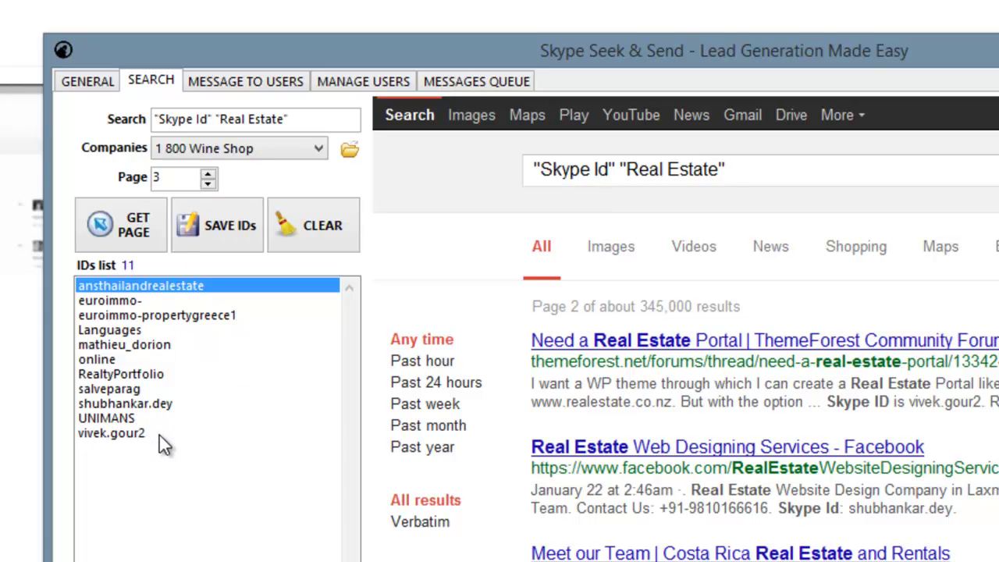
left_click_drag(159, 436, 188, 440)
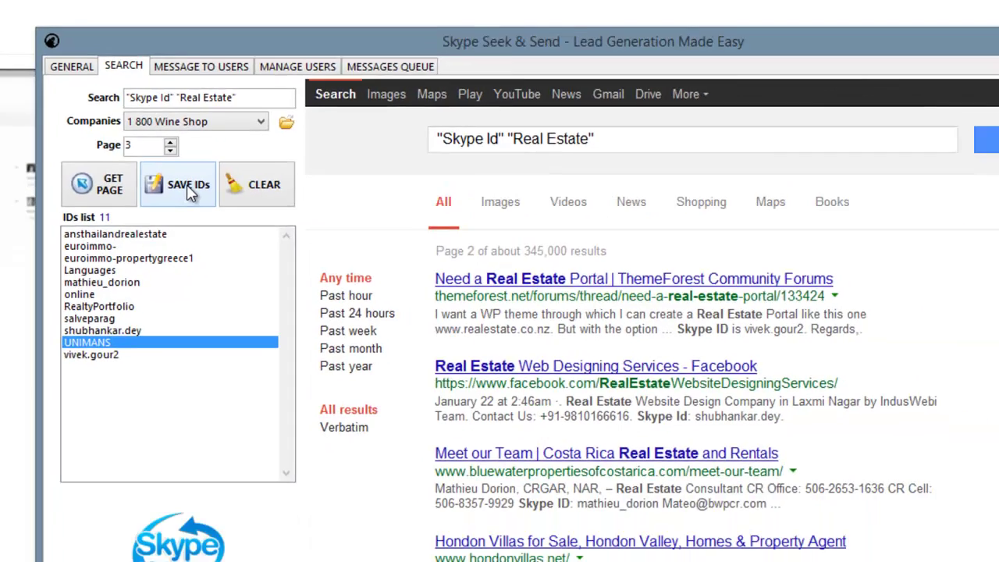
Save the collected IDs to a text file named realestate in the Documents folder.
left_click(228, 227)
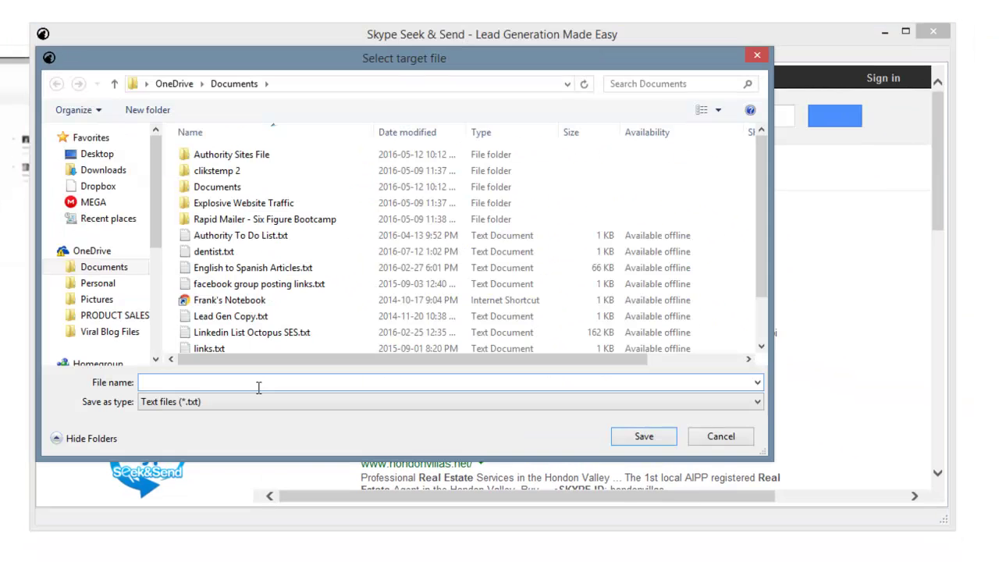
type("realestate")
left_click(641, 434)
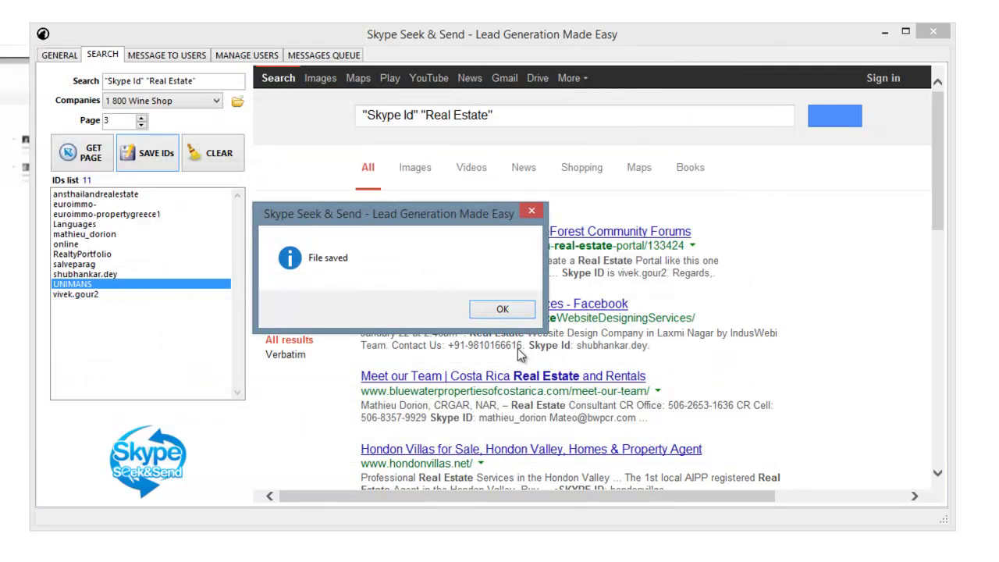
left_click(503, 311)
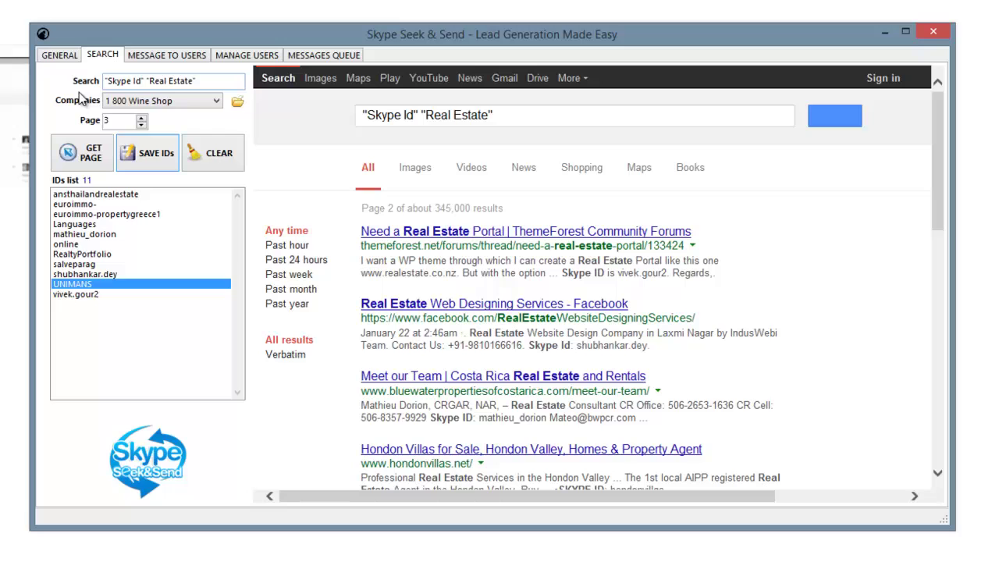
Choose realestate.txt as the file to import.
left_click(61, 56)
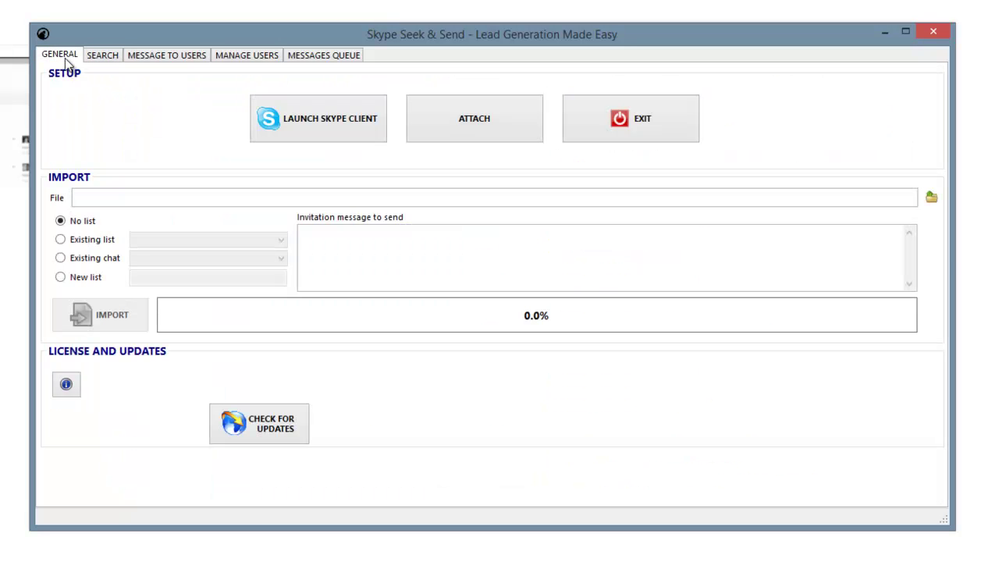
left_click(932, 197)
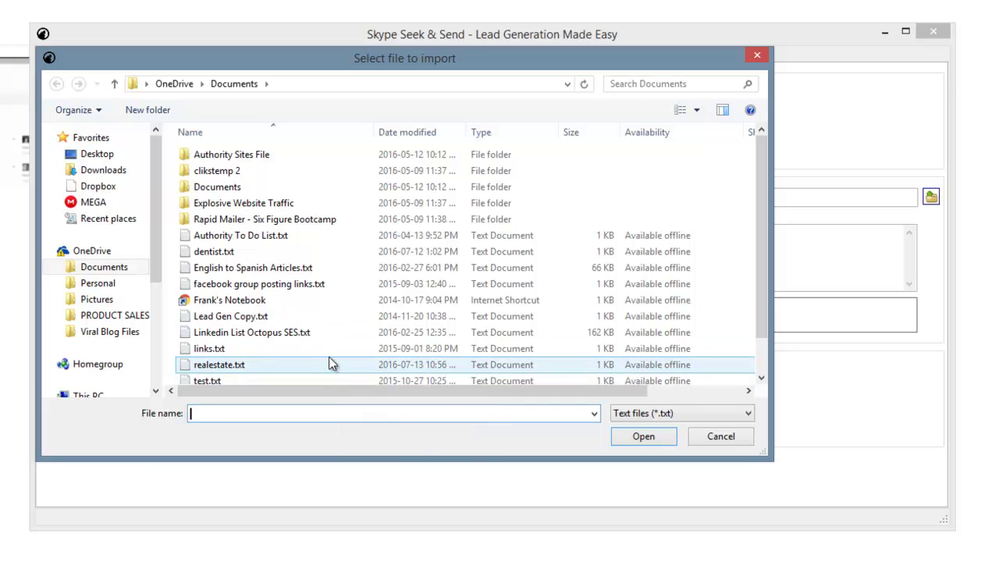
type("realestate.txt")
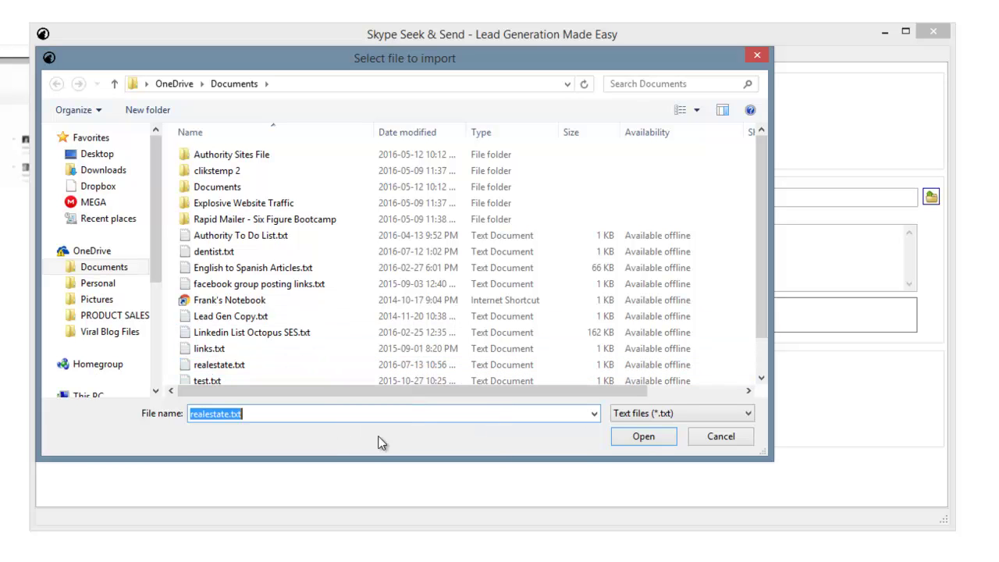
left_click(643, 438)
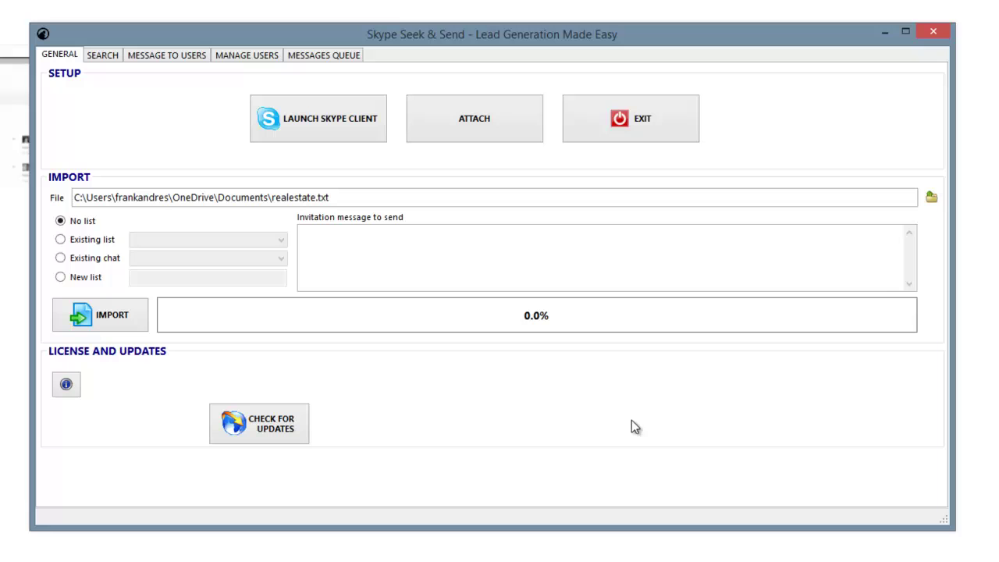
Write the invitation message "Hi {name}, was online today and came across you info. Have a couple questions about some of your listing.".
left_click(446, 243)
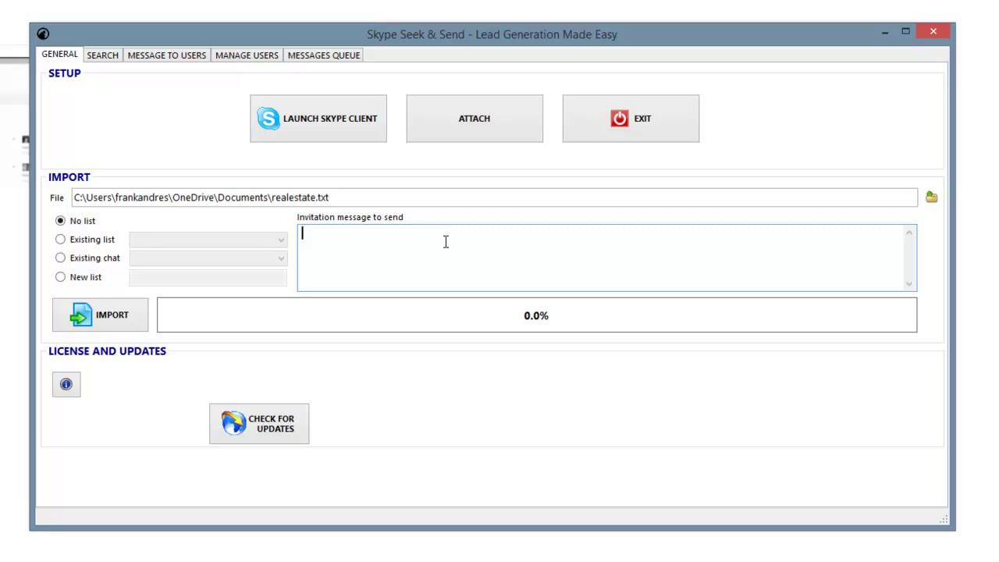
type("Hi was online today and came across you info.  Have a couple questions about some of your listing.")
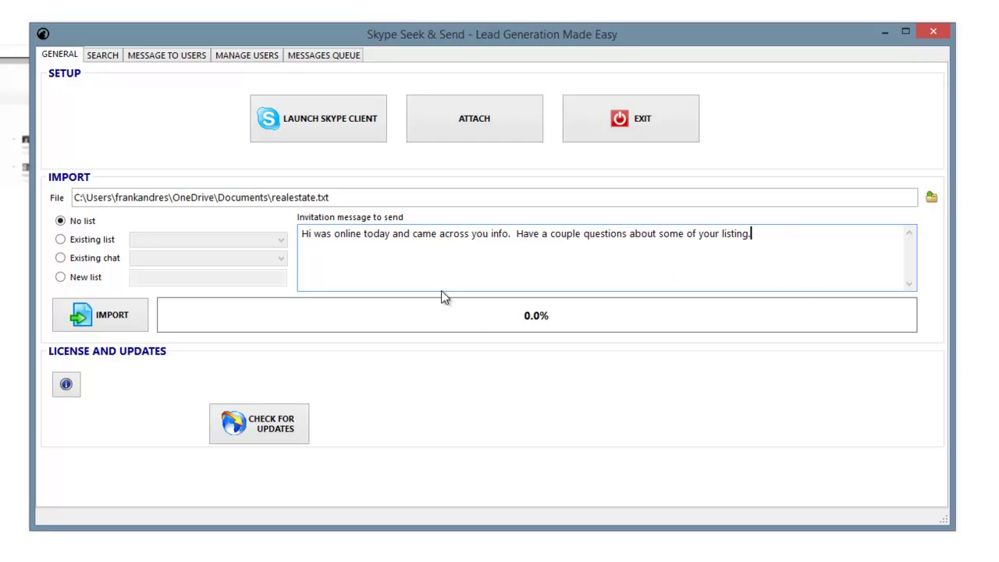
left_click(313, 236)
type("{name}")
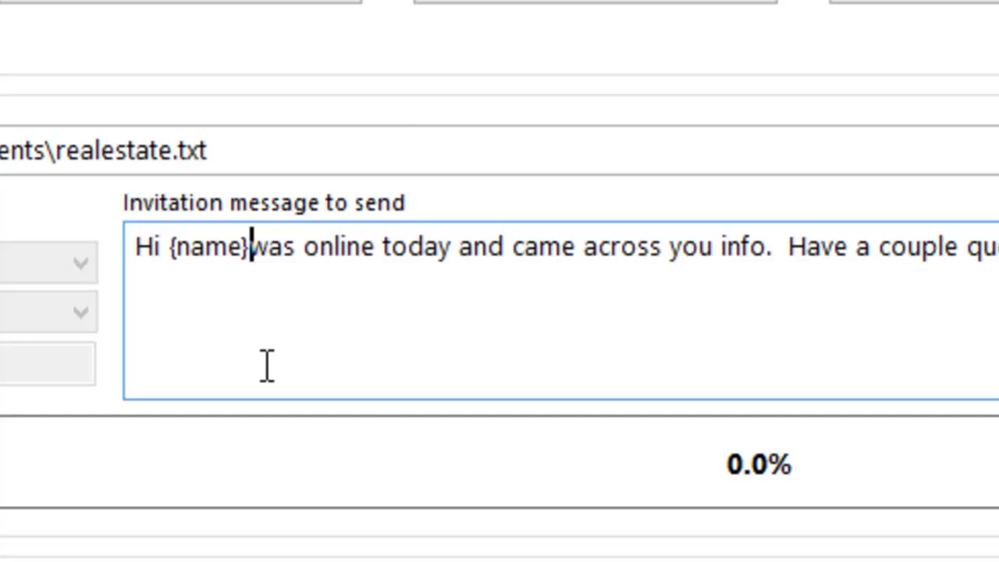
type(",")
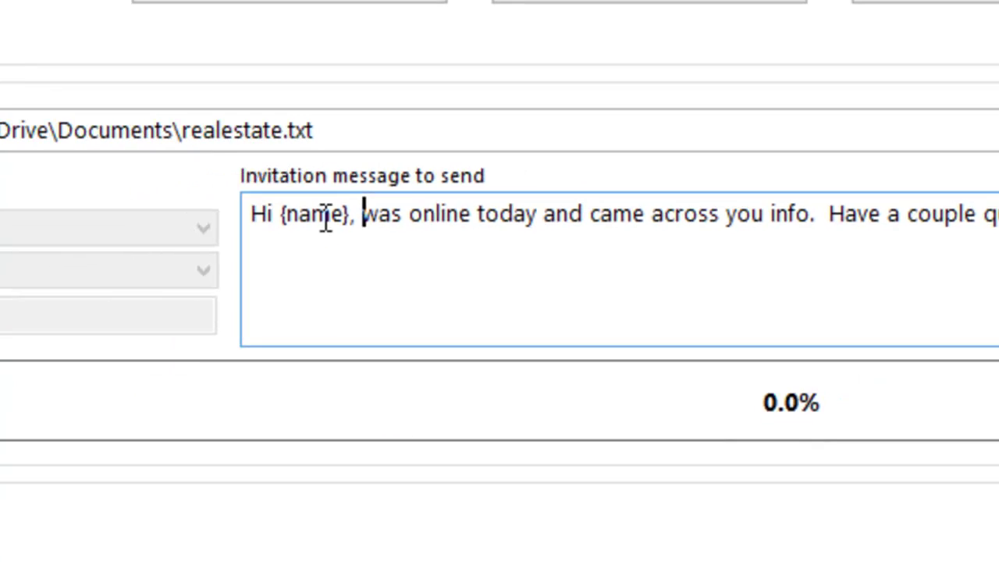
Import the IDs into a new list named Real Estate and send the invitations.
left_click(0, 316)
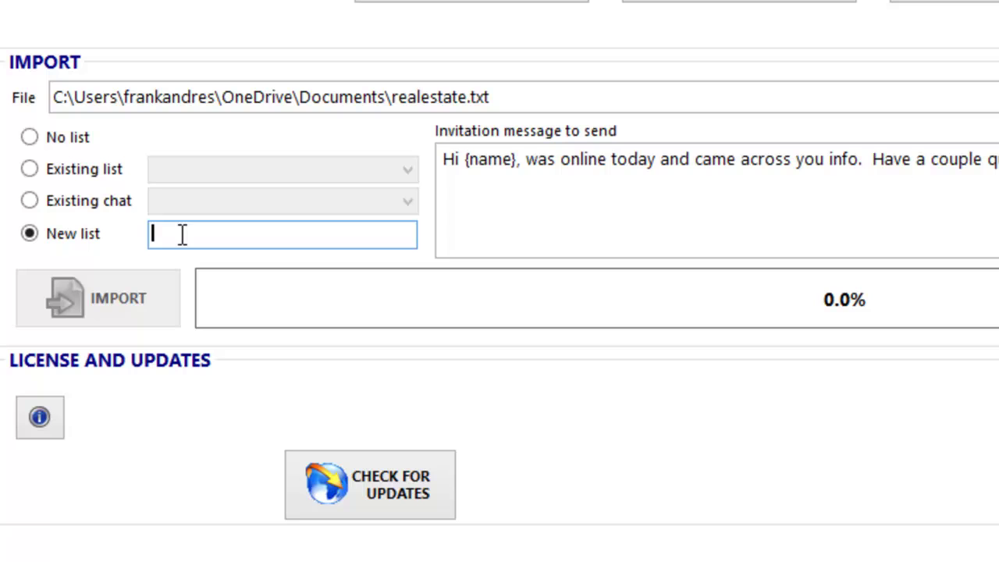
type("Real ")
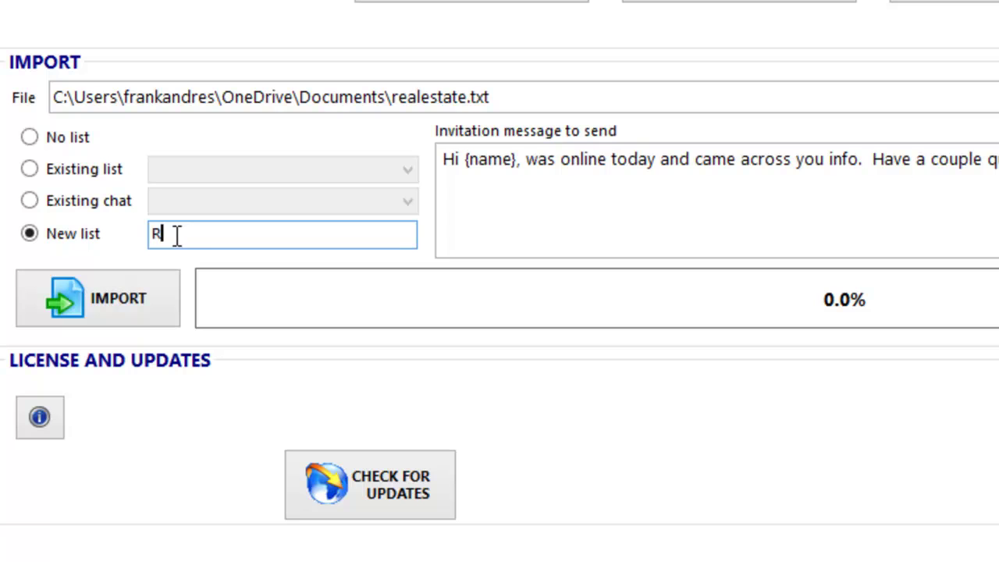
type("Estate")
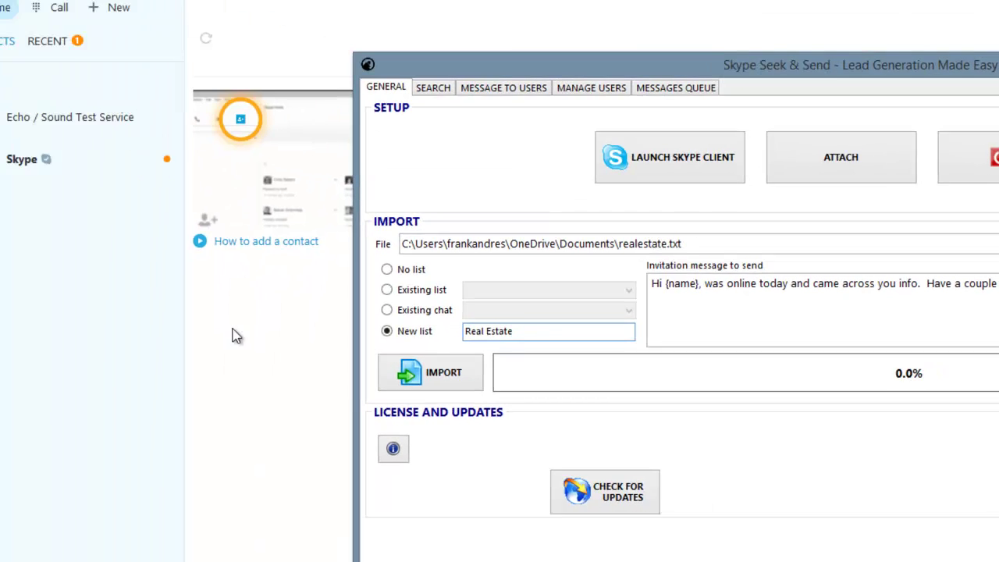
left_click(481, 393)
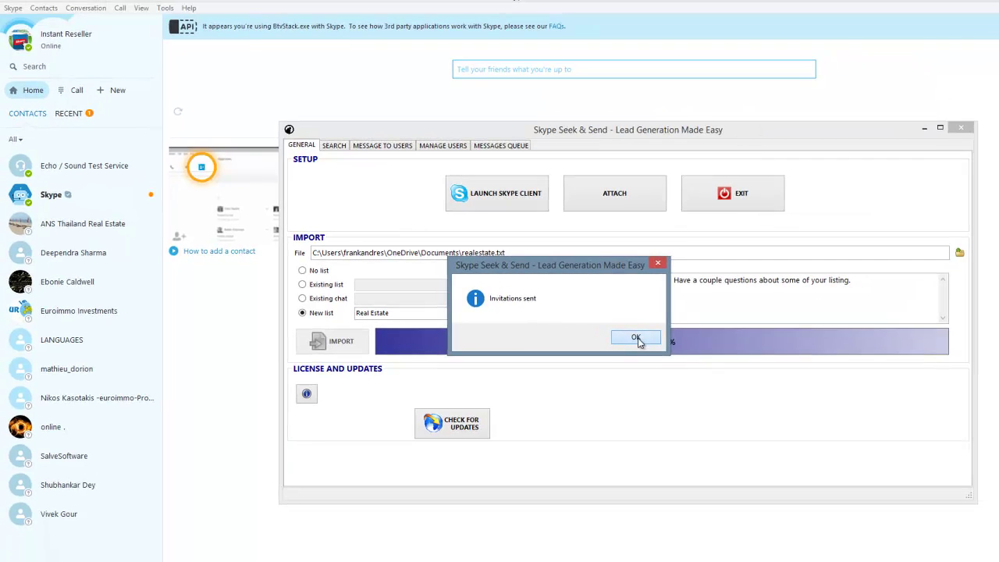
left_click(740, 347)
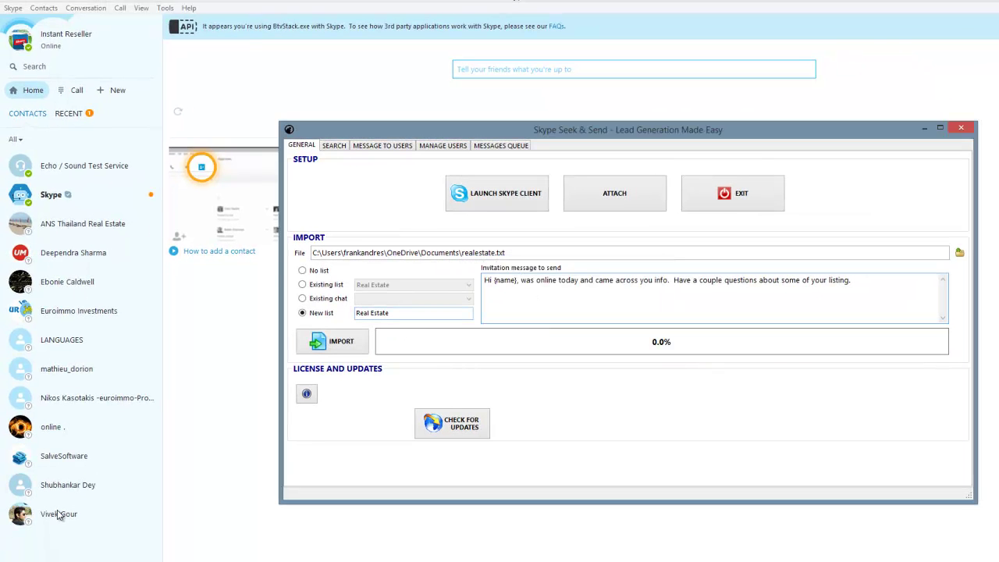
Switch to Skype and examine the invitation text sent to the ANS Thailand Real Estate contact.
left_click(84, 229)
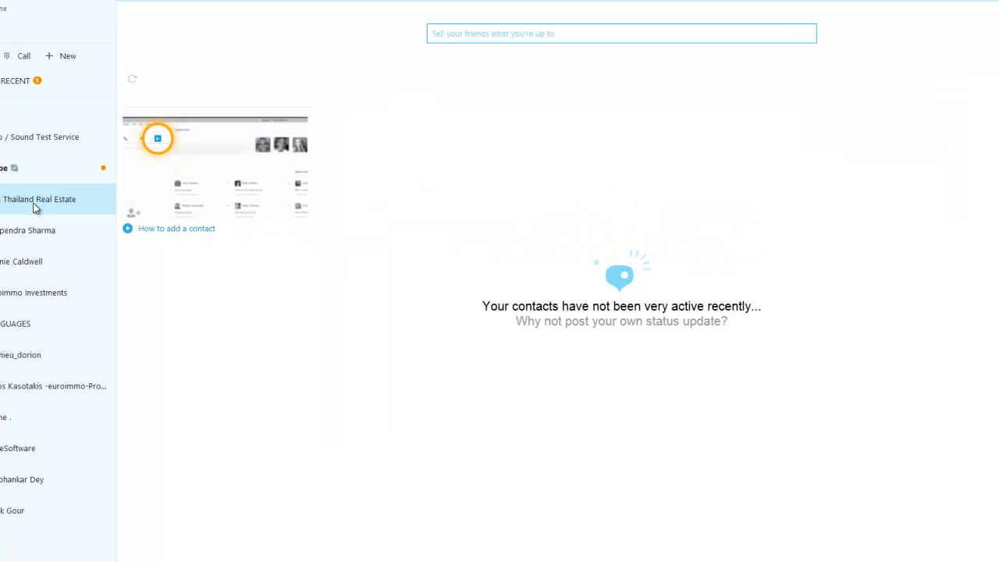
left_click(35, 208)
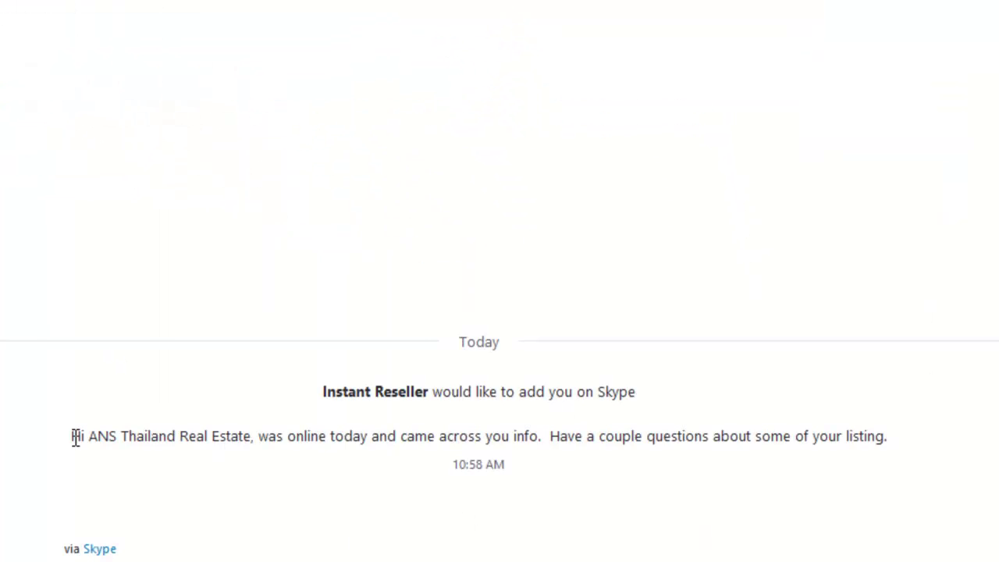
left_click_drag(73, 436, 442, 432)
left_click(694, 419)
triple_click(725, 422)
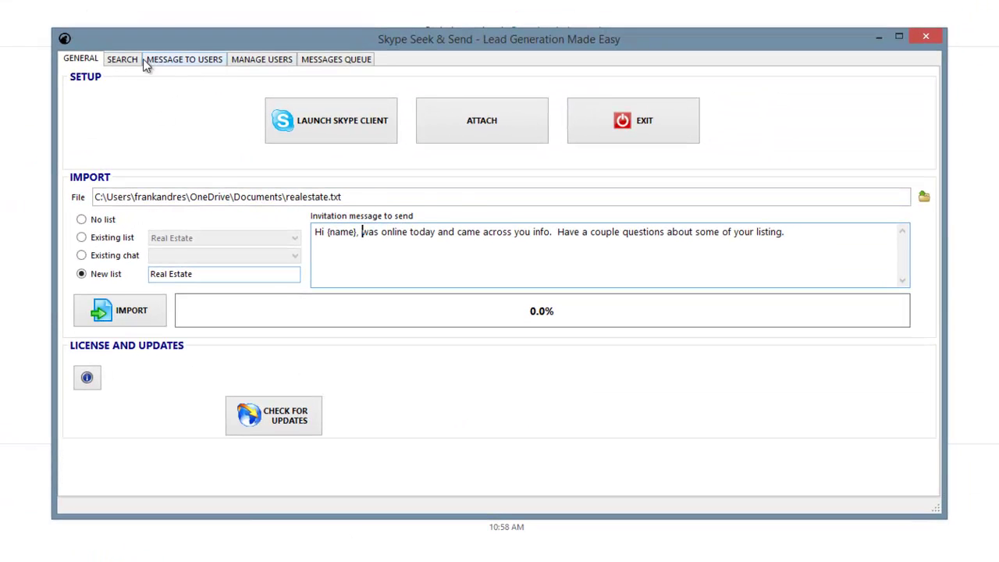
Return to Skype Seek & Send and check all listed Skype contacts as recipients for a message to users.
left_click(128, 56)
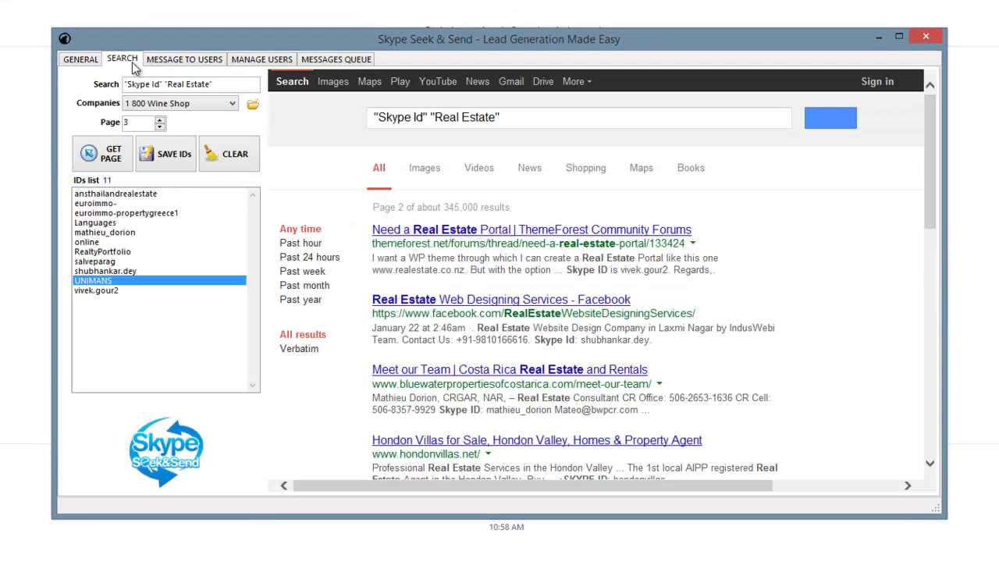
left_click(192, 61)
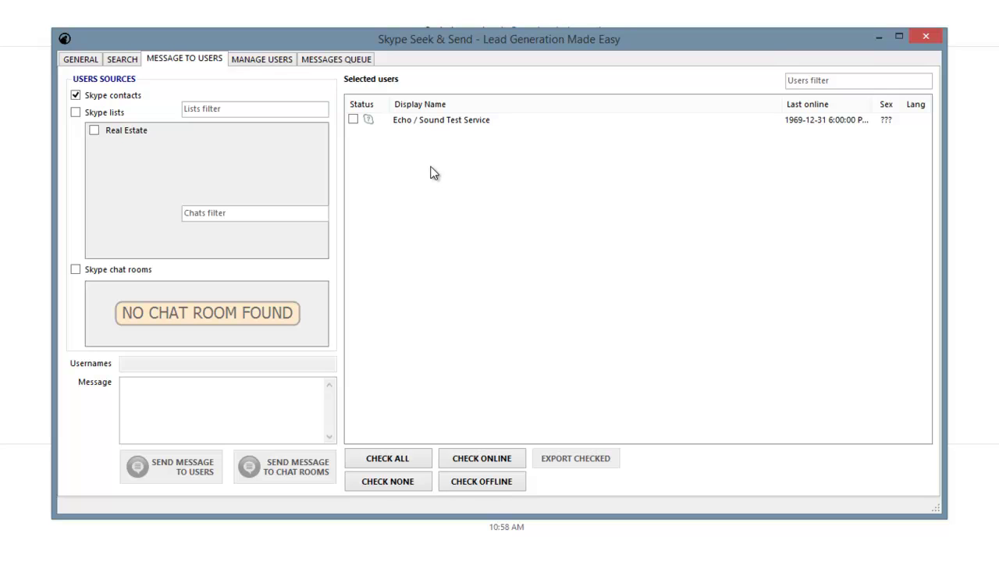
left_click(398, 464)
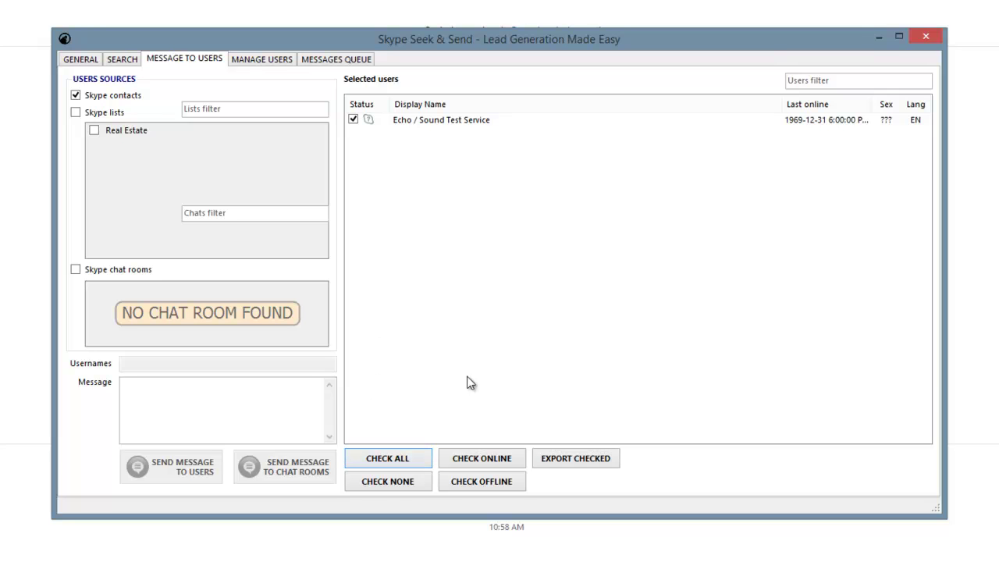
Switch the message recipients' source from Skype contacts to the Real Estate list under Skype lists.
left_click(483, 462)
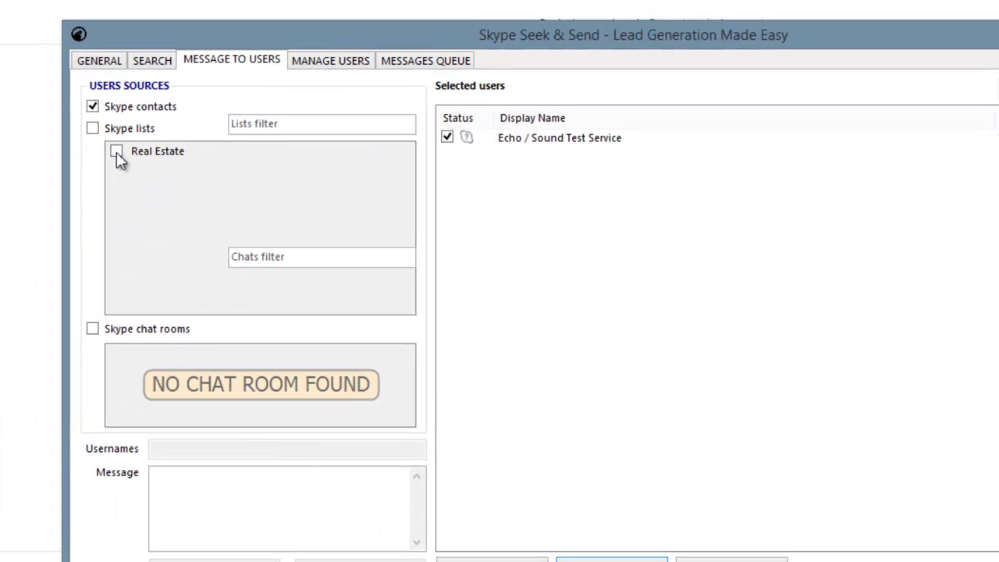
left_click(94, 129)
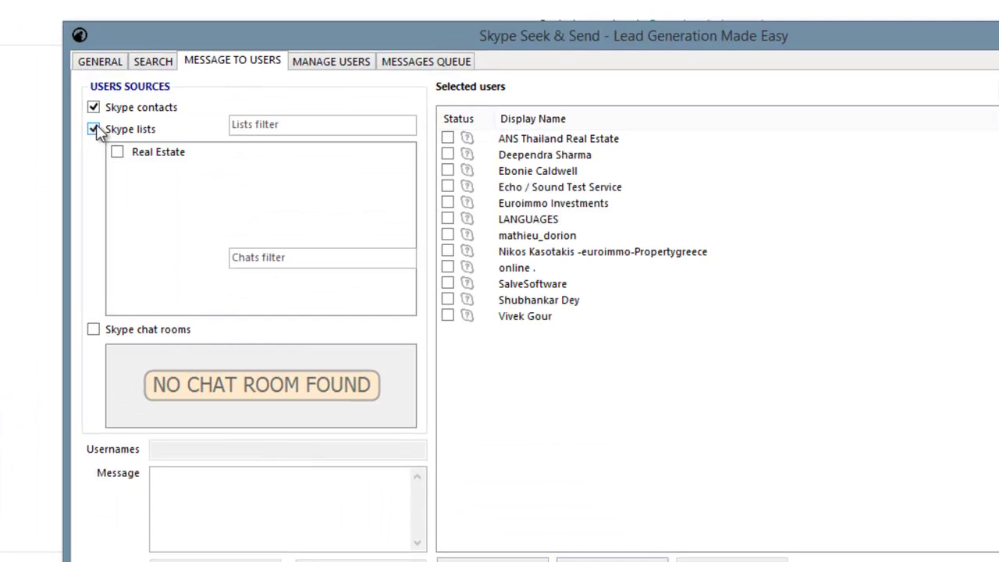
left_click(95, 108)
left_click(118, 151)
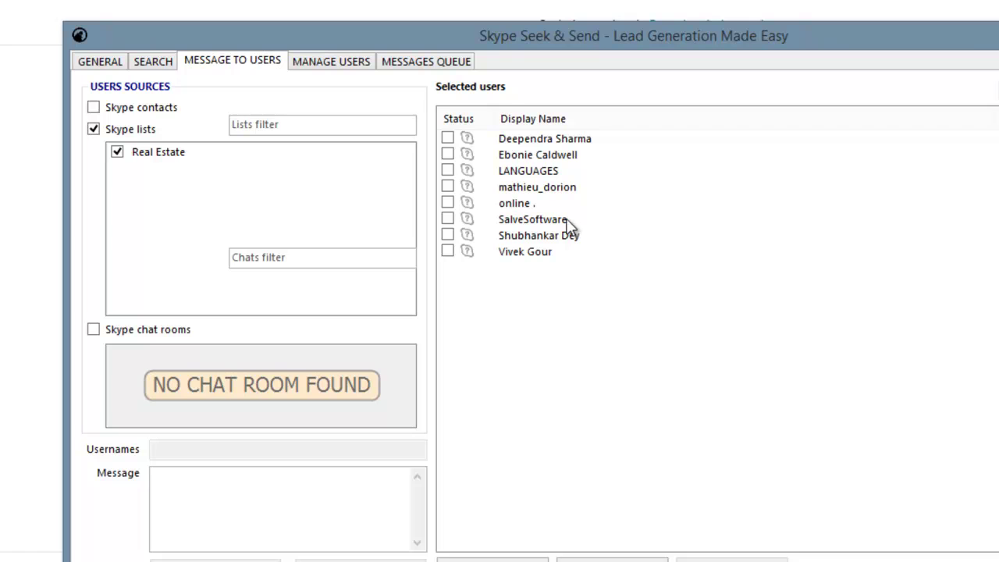
Write "My Message Here" as the message and check all users of the Real Estate list as recipients.
left_click(331, 485)
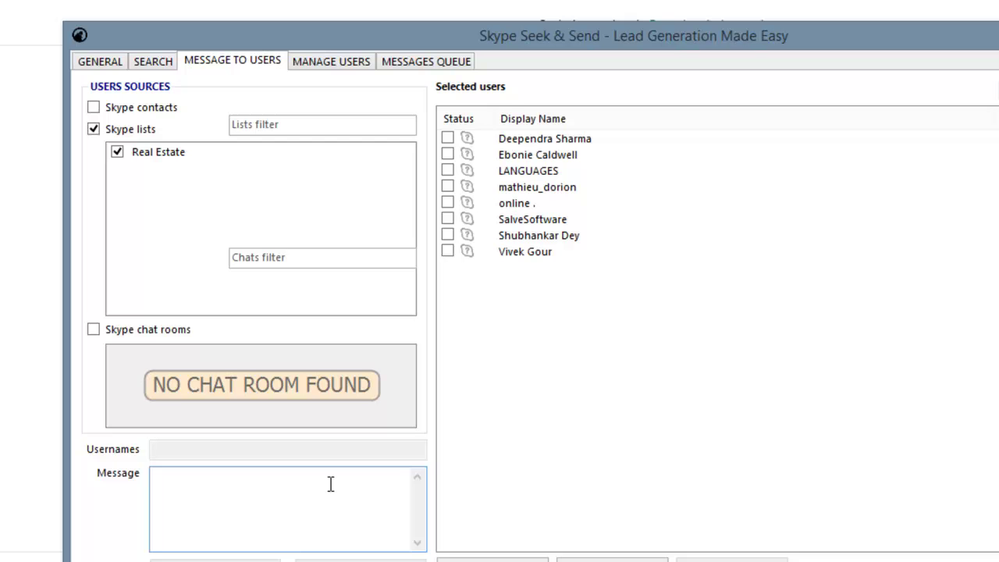
type("My Message Here")
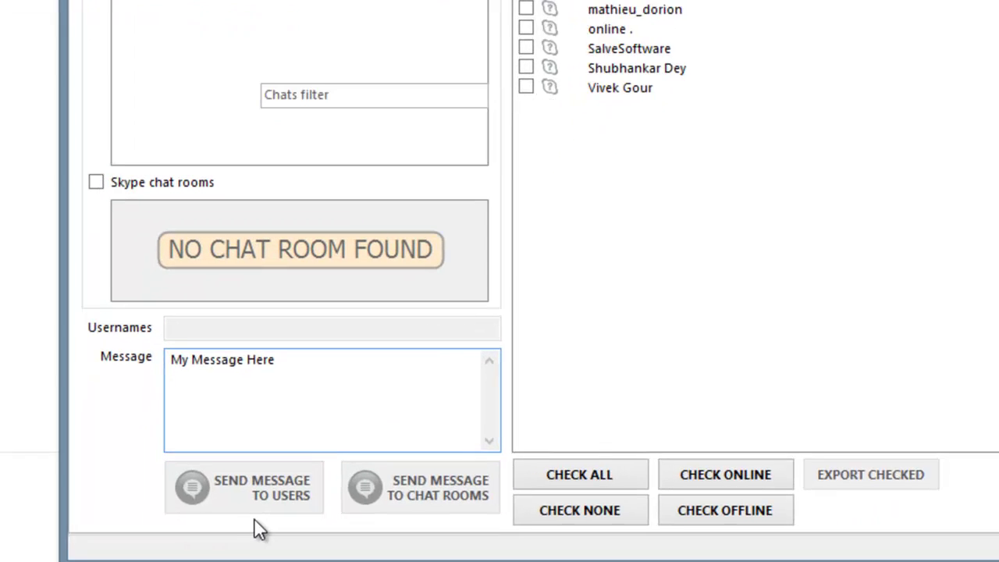
left_click(615, 461)
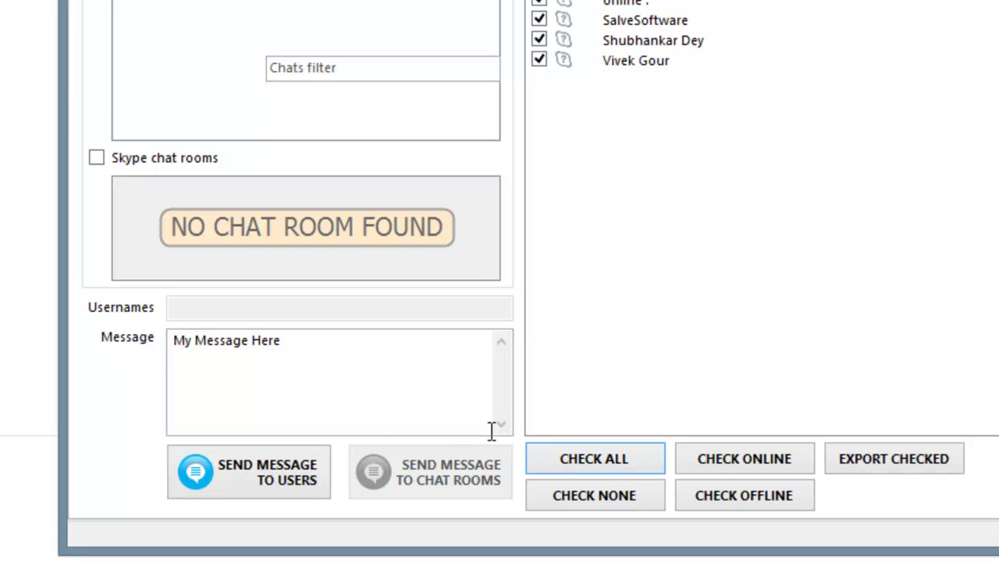
left_click_drag(294, 346, 127, 364)
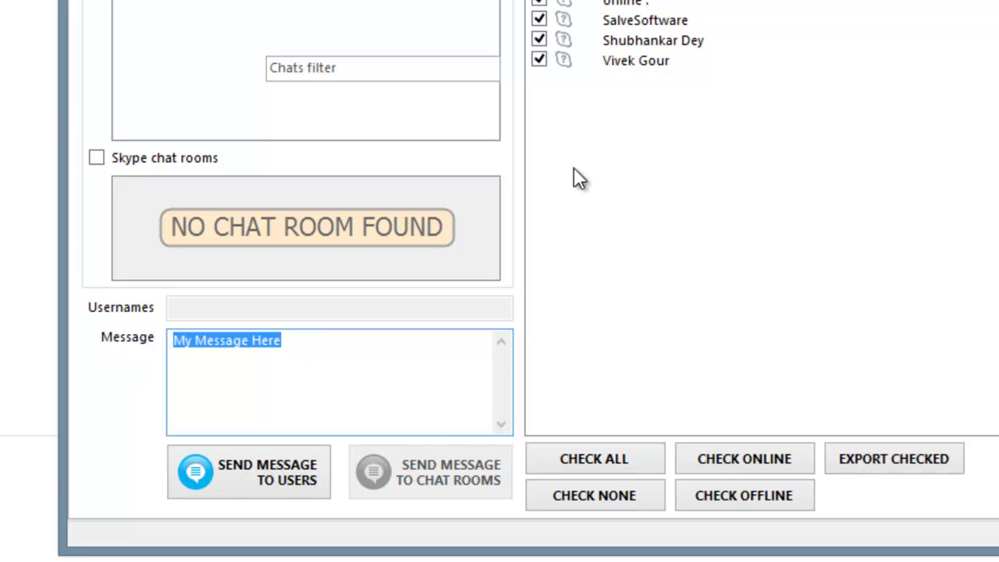